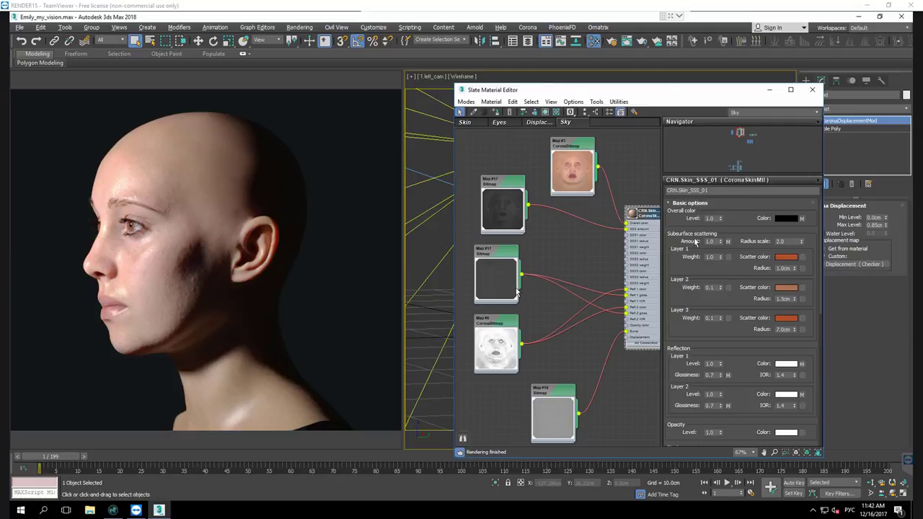
# Try a subsurface radius scale of 5.0, then restore it to 2.0
pyautogui.doubleClick(789, 243)
pyautogui.moveTo(721, 242)
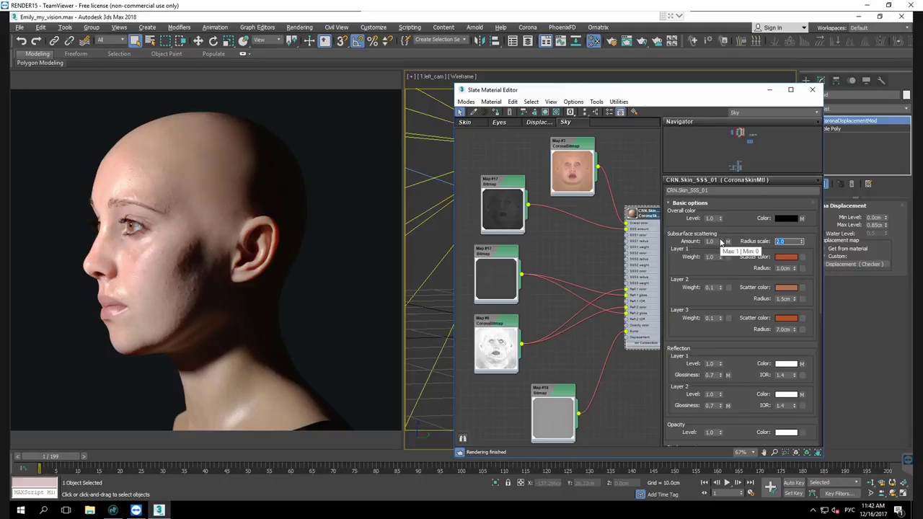
pyautogui.write('5')
pyautogui.press('Return')
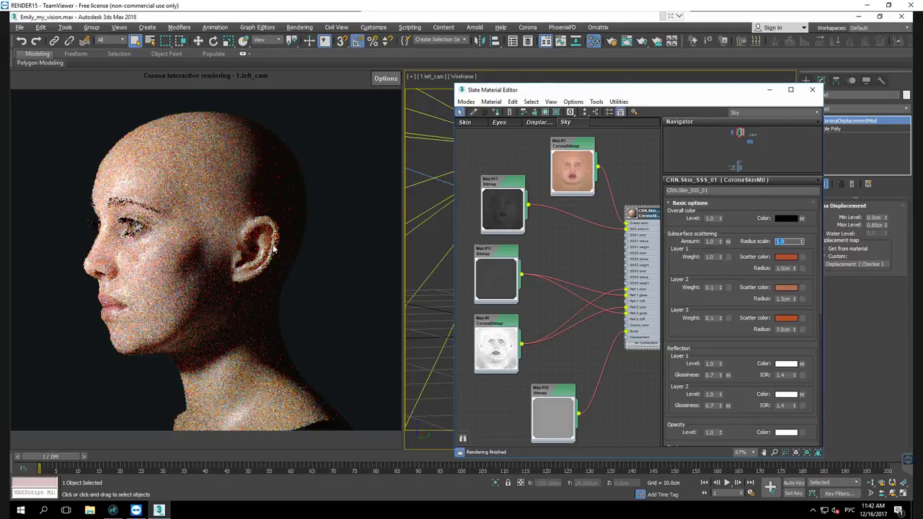
pyautogui.write('10')
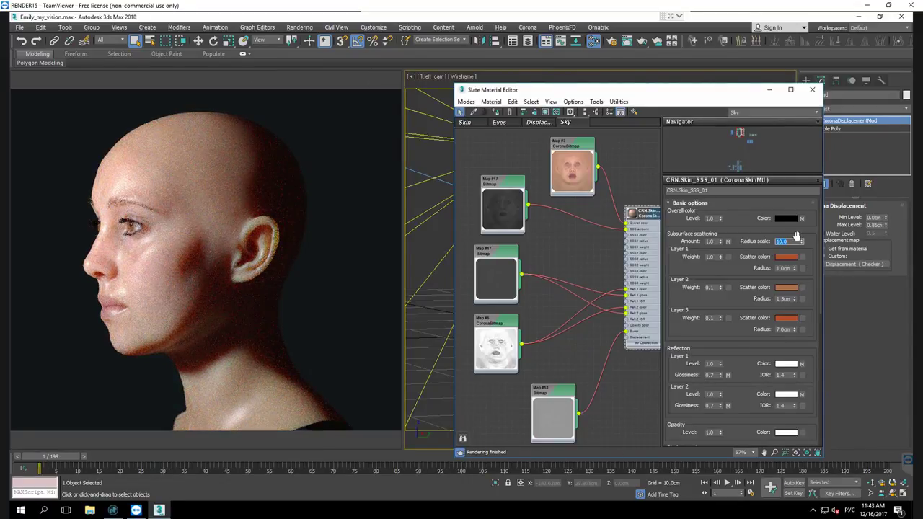
pyautogui.write('2')
pyautogui.press('Return')
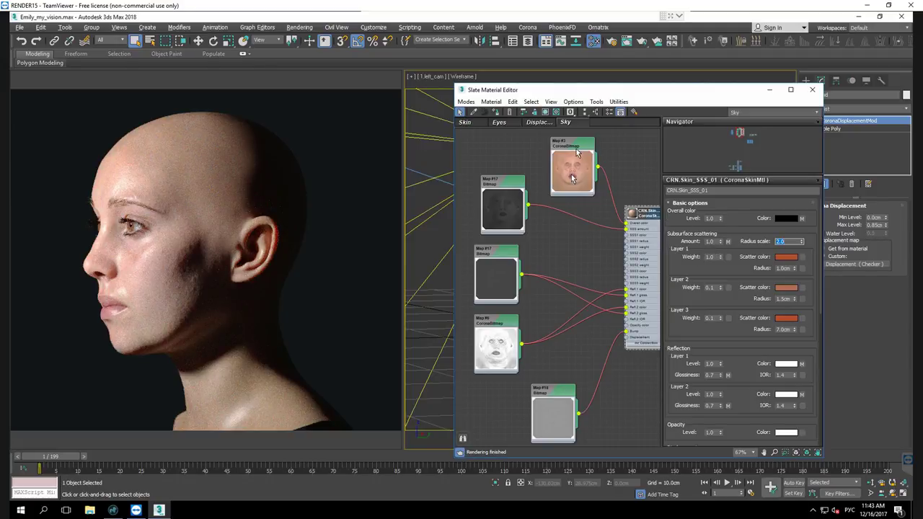
# Zoom and pan the Slate view around the Map #17 bitmap node
pyautogui.scroll(5, 576, 149)
pyautogui.scroll(-5, 551, 196)
pyautogui.scroll(2, 522, 251)
pyautogui.scroll(4, 518, 259)
pyautogui.moveTo(518, 264); pyautogui.dragTo(573, 272, button='middle')
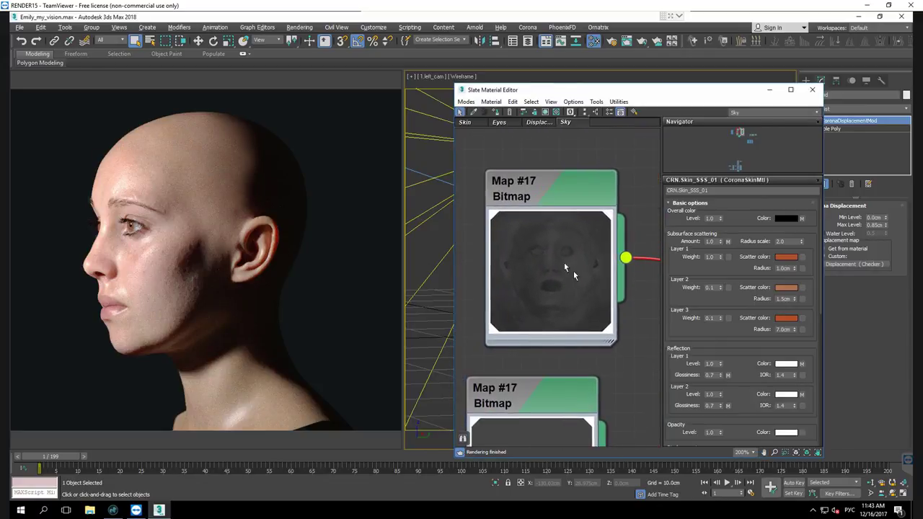
pyautogui.moveTo(575, 272); pyautogui.dragTo(544, 264, button='middle')
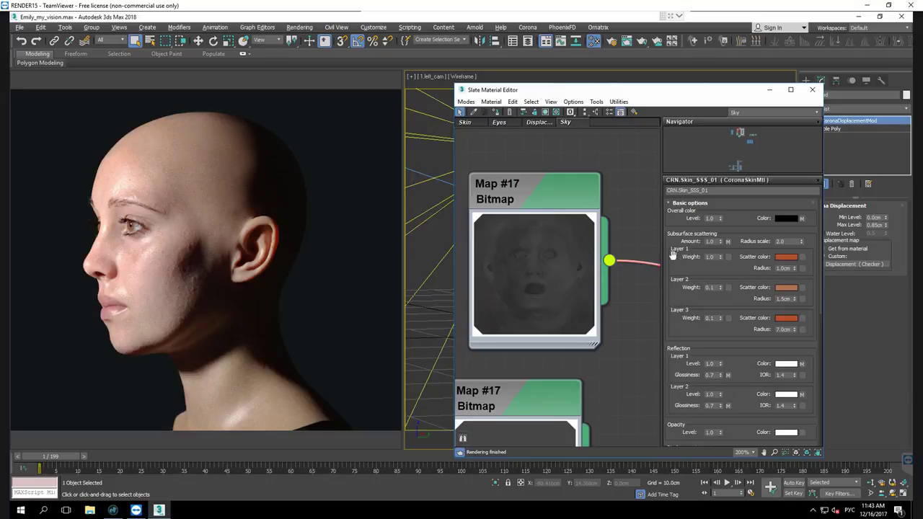
# Scroll the parameter panel down to the skin material's Maps rollout
pyautogui.scroll(-3, 699, 229)
pyautogui.scroll(3, 700, 229)
pyautogui.scroll(-5, 694, 364)
pyautogui.scroll(-1, 691, 316)
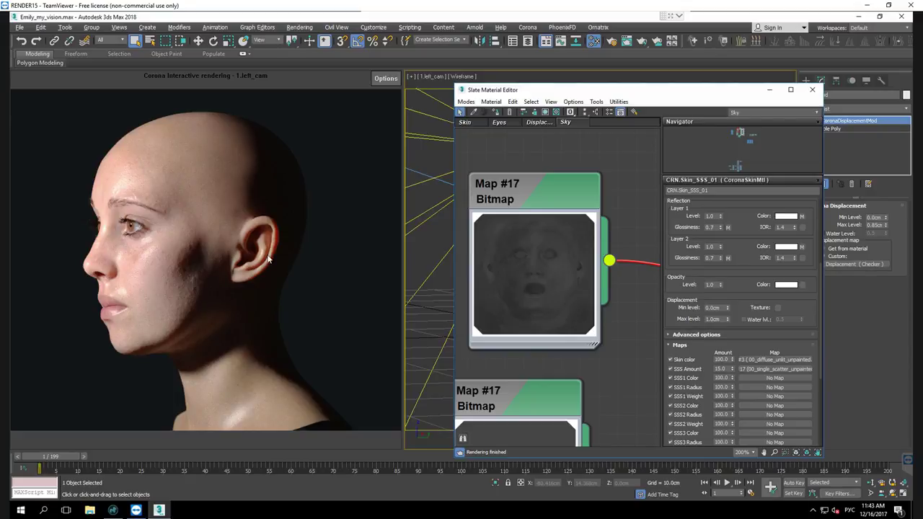
pyautogui.doubleClick(721, 369)
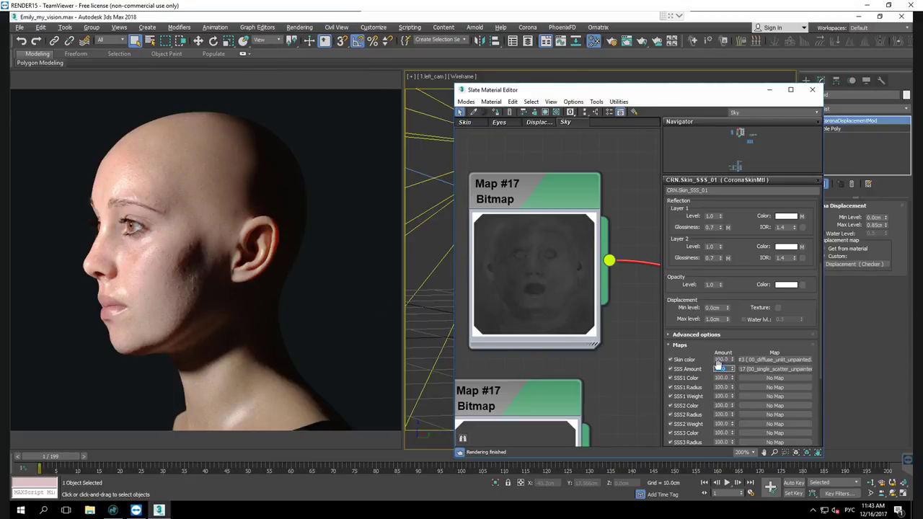
pyautogui.moveTo(741, 239); pyautogui.dragTo(734, 395)
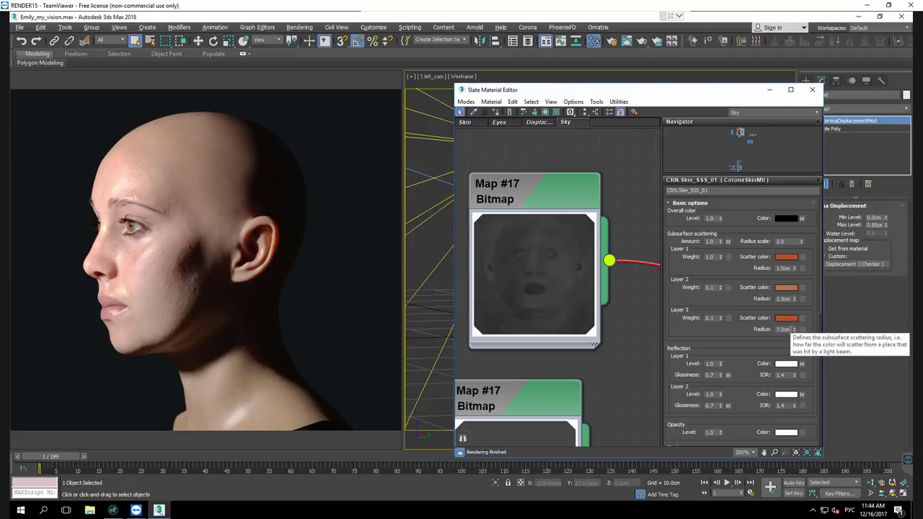
pyautogui.scroll(-4, 563, 303)
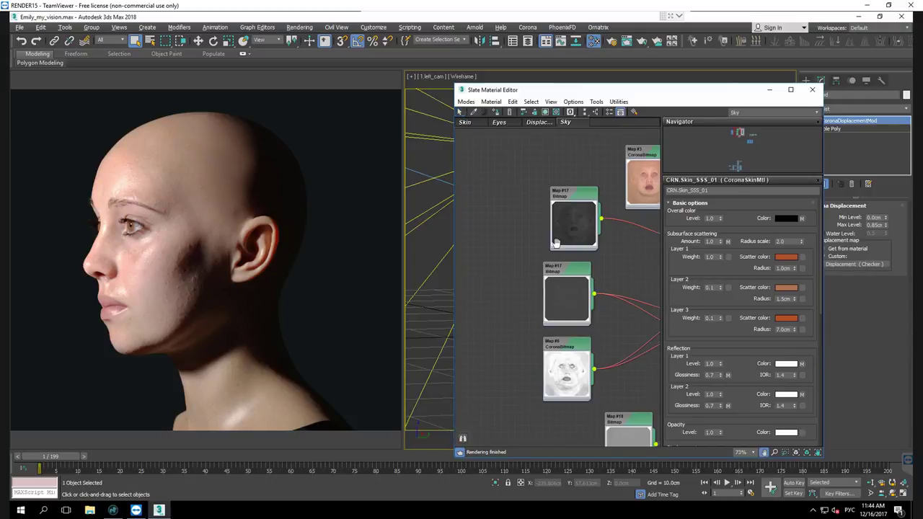
pyautogui.scroll(-2, 548, 295)
pyautogui.scroll(-1, 534, 289)
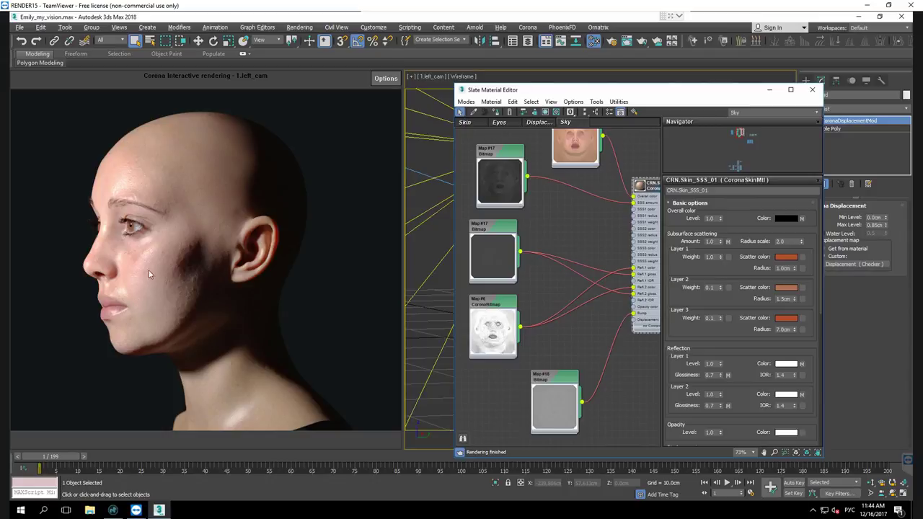
pyautogui.moveTo(540, 283); pyautogui.dragTo(516, 291, button='middle')
pyautogui.scroll(2, 515, 290)
pyautogui.scroll(2, 568, 231)
pyautogui.scroll(2, 582, 272)
pyautogui.scroll(2, 522, 341)
pyautogui.scroll(-2, 522, 345)
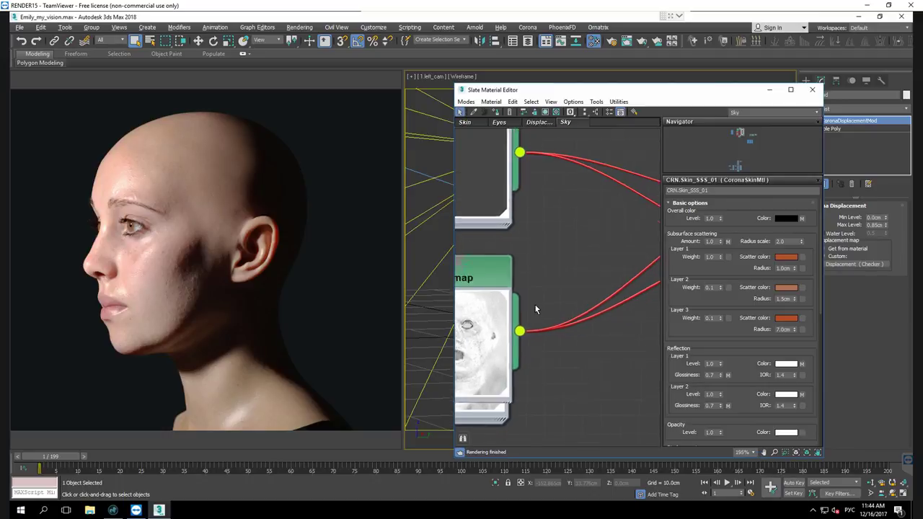
pyautogui.scroll(-2, 534, 304)
pyautogui.moveTo(535, 304); pyautogui.dragTo(404, 306, button='middle')
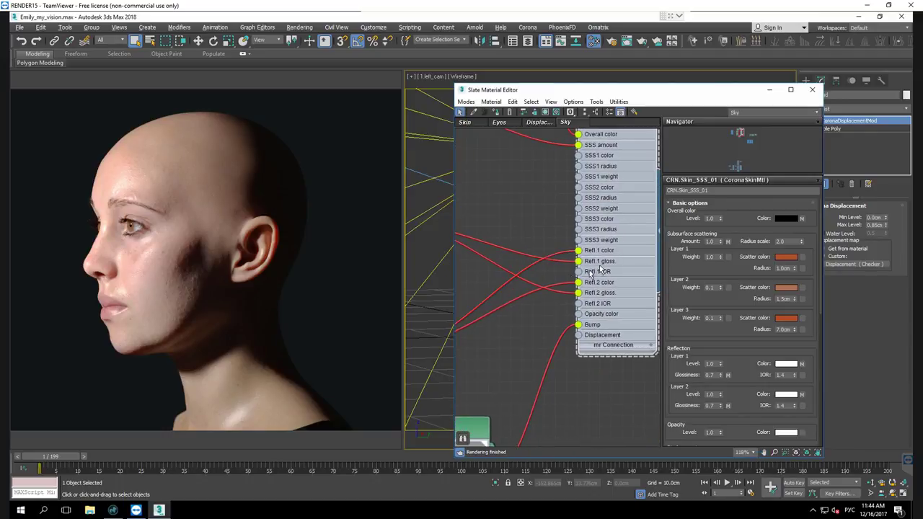
pyautogui.moveTo(532, 294); pyautogui.dragTo(548, 295, button='middle')
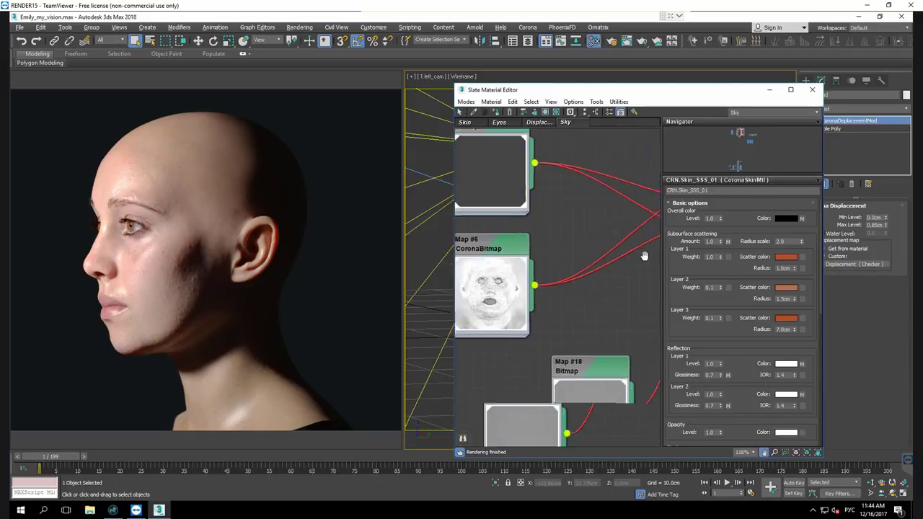
pyautogui.scroll(2, 541, 294)
pyautogui.scroll(1, 539, 293)
pyautogui.scroll(-3, 545, 290)
pyautogui.scroll(1, 582, 279)
pyautogui.scroll(1, 511, 270)
pyautogui.scroll(1, 507, 259)
pyautogui.scroll(-1, 546, 272)
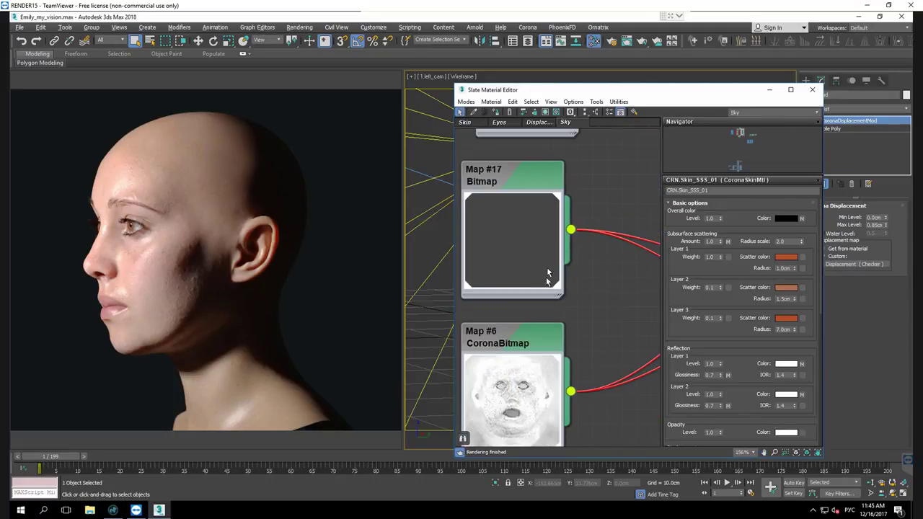
pyautogui.scroll(-1, 583, 237)
pyautogui.moveTo(562, 315); pyautogui.dragTo(545, 271, button='middle')
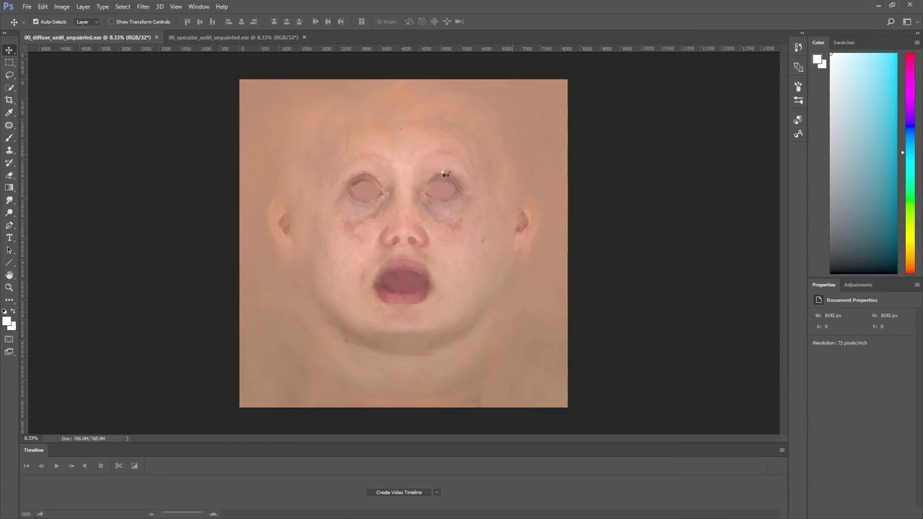
# Desaturate the face texture and apply a High Pass filter
pyautogui.hotkey('ctrl', 'shift', 'u')
pyautogui.click(142, 6)
pyautogui.click(288, 206)
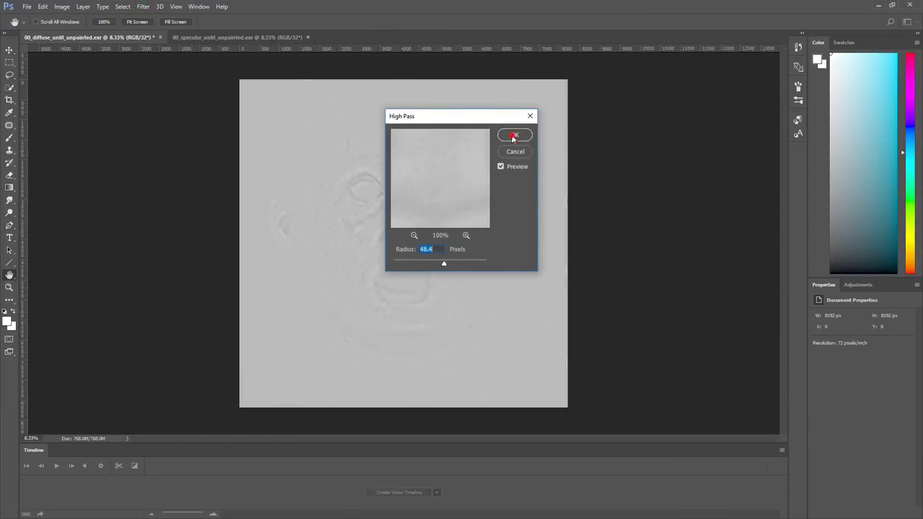
pyautogui.press('Return')
# Preview a higher-contrast Levels adjustment, cancel it, and switch to 00_specular_unlit_unpainted.exr
pyautogui.hotkey('ctrl', 'l')
pyautogui.moveTo(619, 258); pyautogui.dragTo(667, 258)
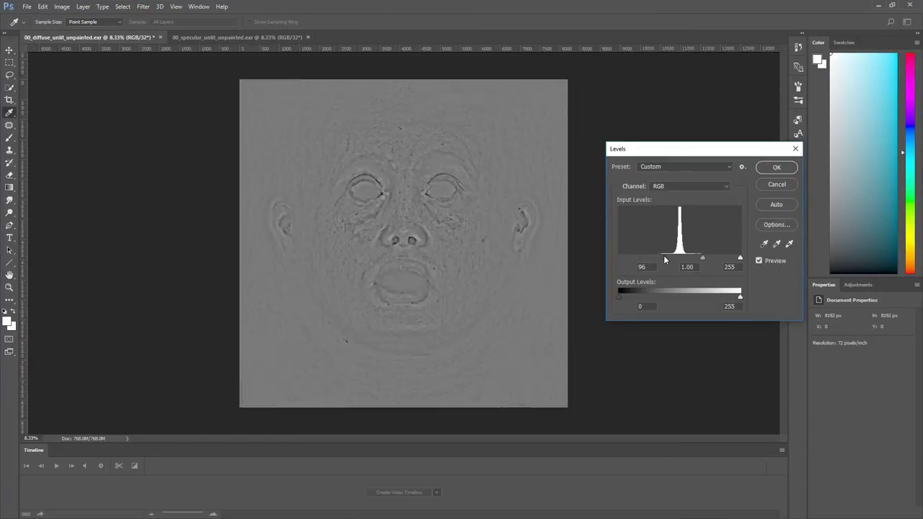
pyautogui.moveTo(740, 258); pyautogui.dragTo(689, 258)
pyautogui.press('Escape')
pyautogui.press('v')
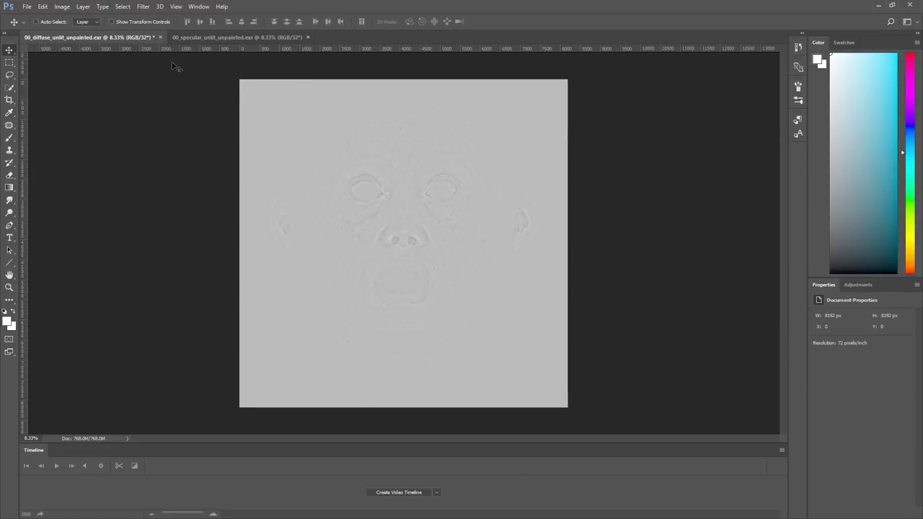
pyautogui.click(225, 37)
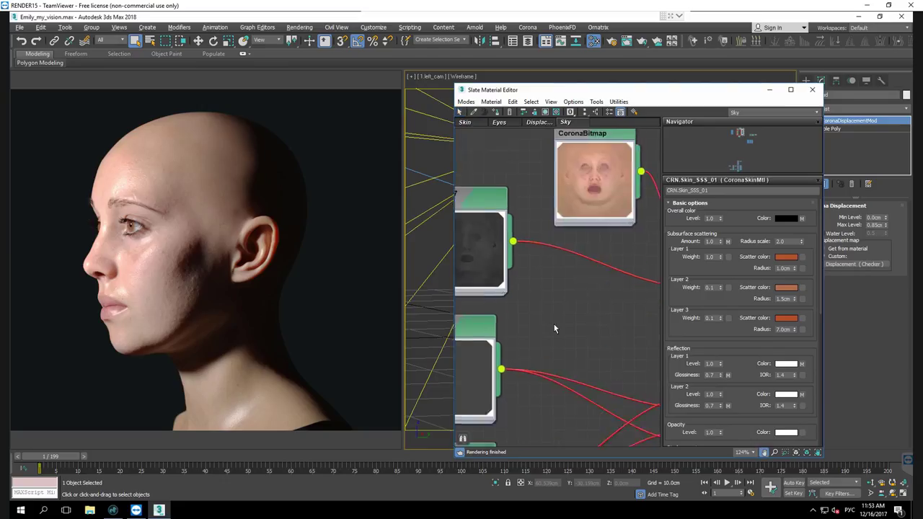
# Scroll in the image viewer showing the render_2_Post reference render
pyautogui.scroll(-3, 554, 324)
# Set the CRN.Skin_SSS_01 SSS Amount map strength to 15.0
pyautogui.scroll(4, 545, 224)
pyautogui.scroll(2, 540, 227)
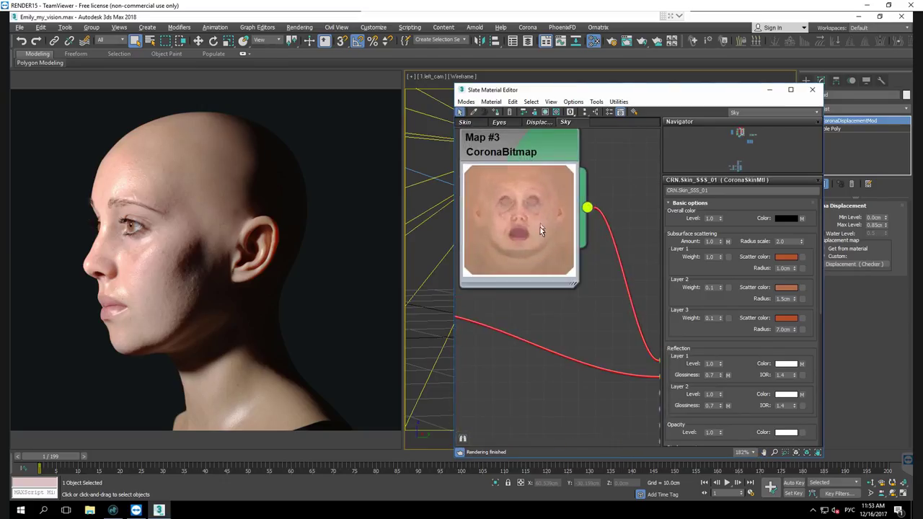
pyautogui.scroll(-3, 571, 241)
pyautogui.moveTo(598, 300)
pyautogui.mouseDown(button='middle')
pyautogui.moveTo(546, 291)
pyautogui.moveTo(590, 249)
pyautogui.mouseUp(button='middle')
pyautogui.scroll(1, 514, 236)
pyautogui.scroll(2, 514, 237)
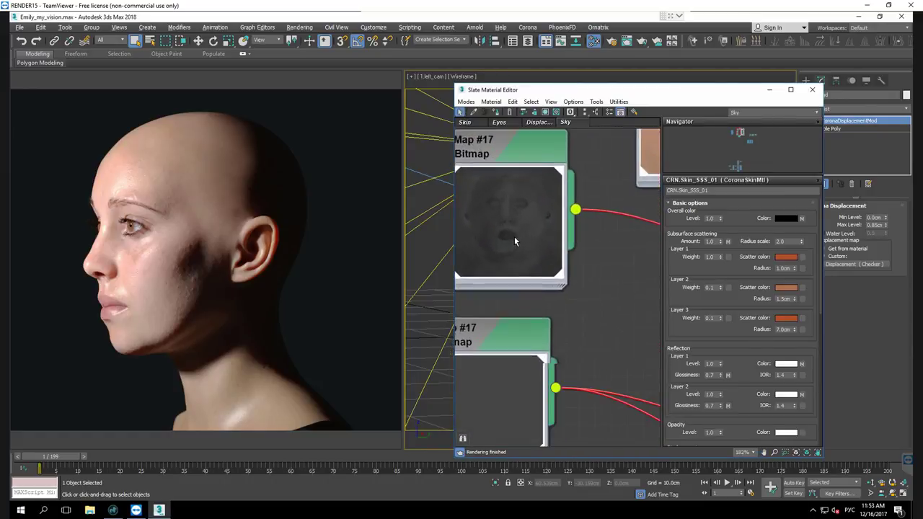
pyautogui.scroll(1, 509, 227)
pyautogui.moveTo(650, 285)
pyautogui.mouseDown(button='middle')
pyautogui.moveTo(488, 267)
pyautogui.moveTo(375, 231)
pyautogui.mouseUp(button='middle')
pyautogui.moveTo(694, 254); pyautogui.dragTo(691, 150)
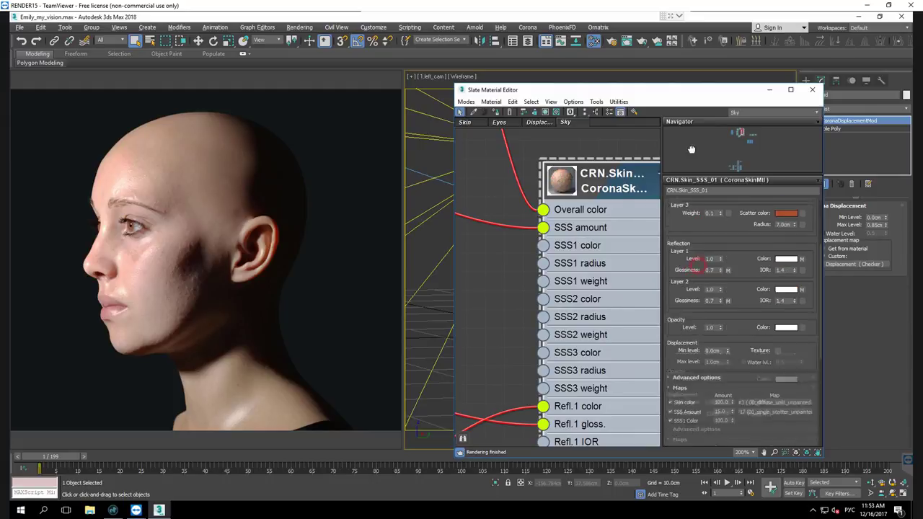
pyautogui.moveTo(694, 434); pyautogui.dragTo(694, 352)
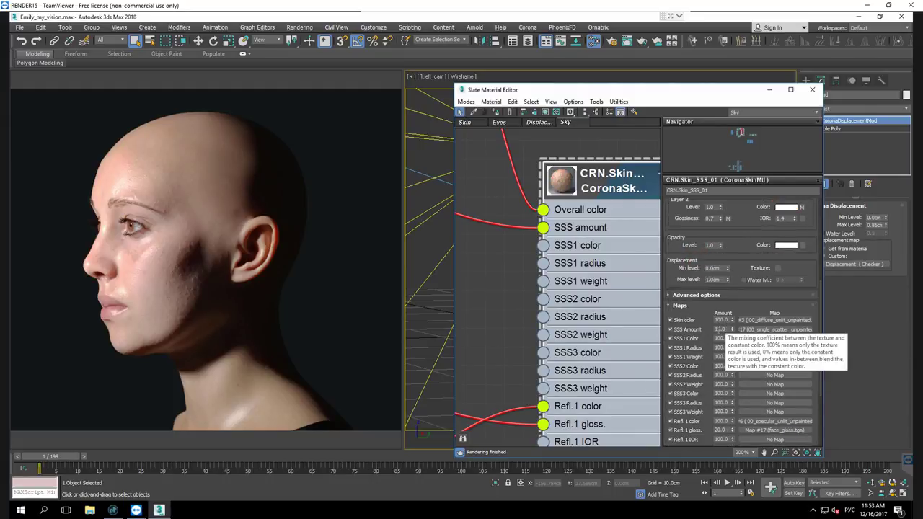
pyautogui.moveTo(495, 275); pyautogui.dragTo(545, 269, button='middle')
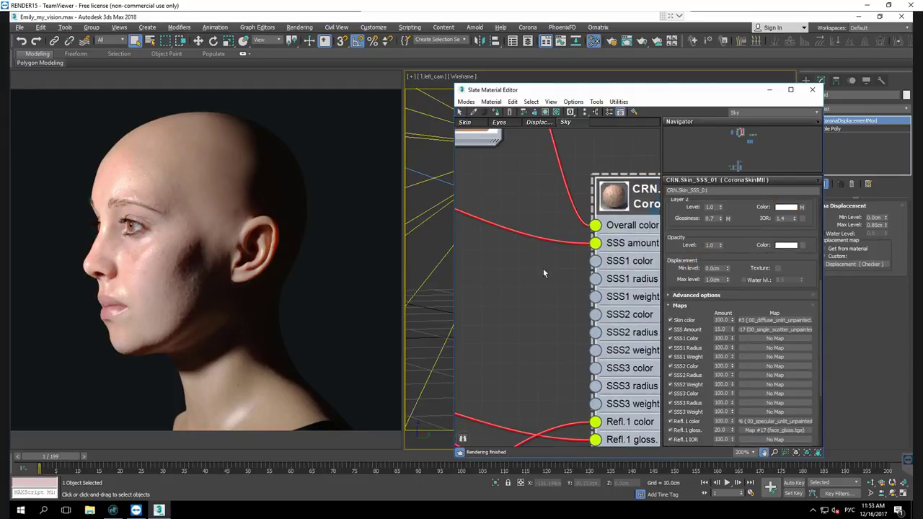
pyautogui.press('Return')
# Pull back to view all the texture nodes feeding the skin material
pyautogui.moveTo(509, 257); pyautogui.dragTo(550, 263, button='middle')
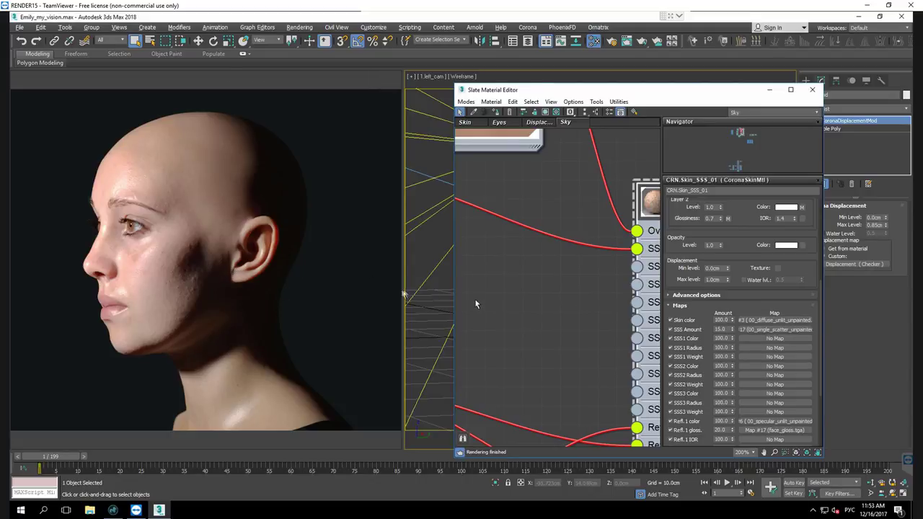
pyautogui.scroll(-3, 505, 272)
pyautogui.moveTo(585, 228); pyautogui.dragTo(529, 196, button='middle')
pyautogui.scroll(3, 654, 279)
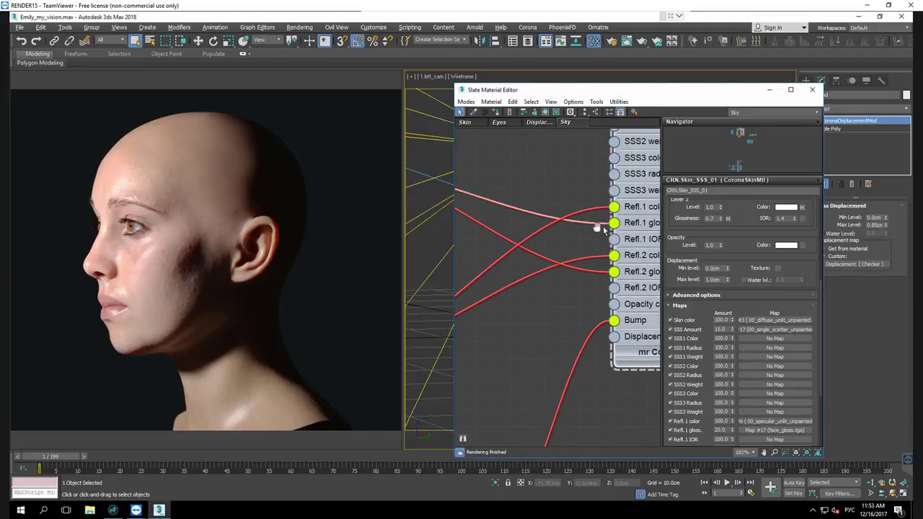
pyautogui.moveTo(654, 280); pyautogui.dragTo(584, 288, button='middle')
pyautogui.scroll(-1, 573, 274)
pyautogui.scroll(-1, 564, 263)
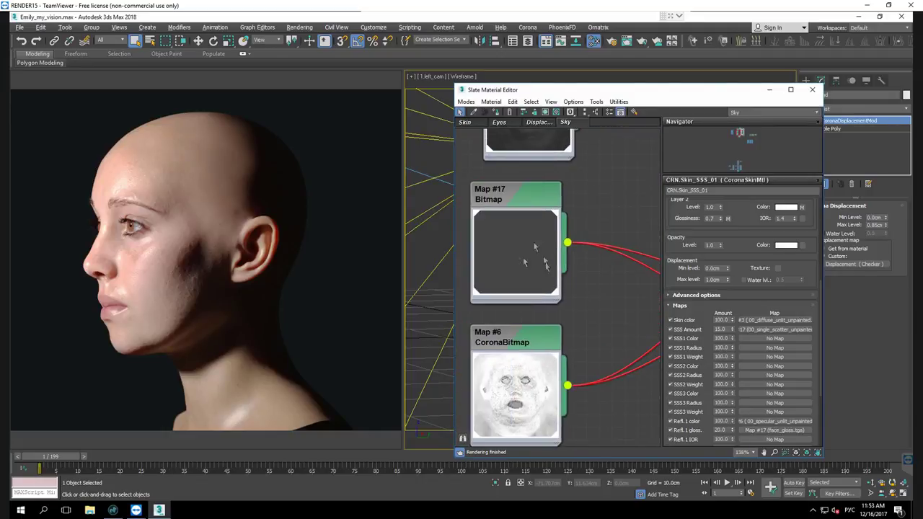
# Centre the node view on the Map #6 texture node
pyautogui.moveTo(509, 422); pyautogui.dragTo(521, 282, button='middle')
pyautogui.scroll(2, 520, 282)
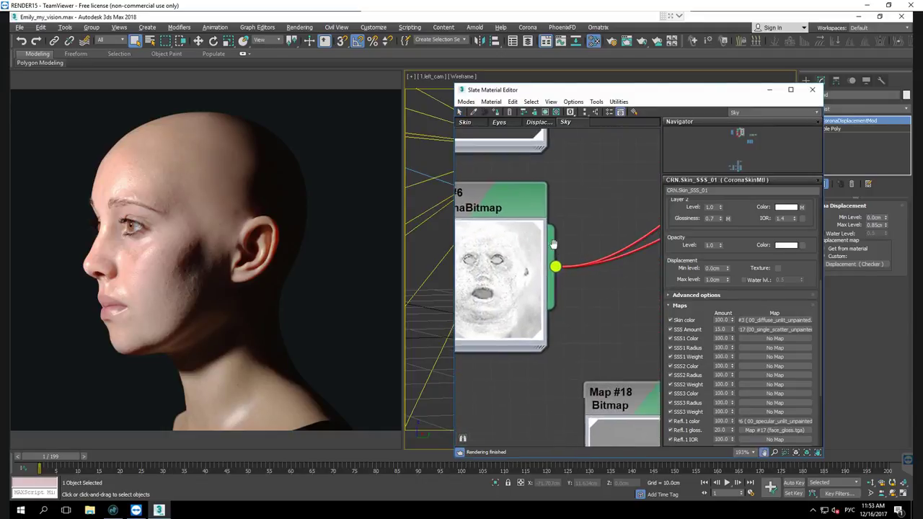
pyautogui.scroll(-2, 569, 259)
pyautogui.moveTo(544, 234); pyautogui.dragTo(546, 237, button='middle')
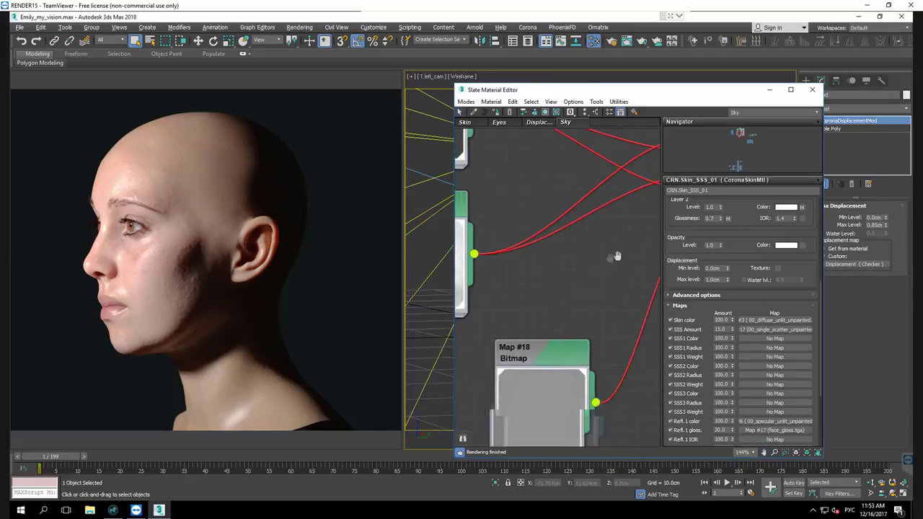
pyautogui.scroll(2, 545, 237)
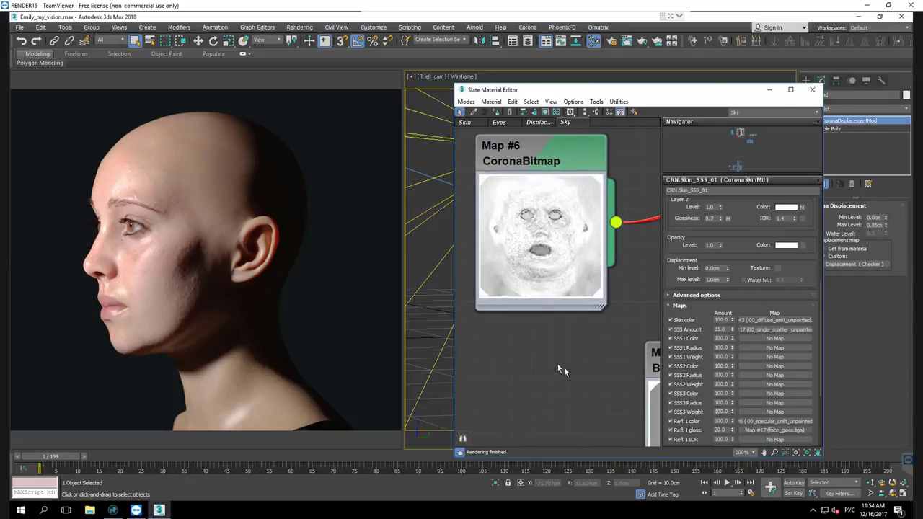
pyautogui.scroll(-2, 567, 320)
# Frame the Map #17, Map #6 and Map #18 texture nodes together
pyautogui.moveTo(566, 323); pyautogui.dragTo(525, 279, button='middle')
pyautogui.scroll(-3, 536, 224)
pyautogui.moveTo(536, 224); pyautogui.dragTo(529, 209, button='middle')
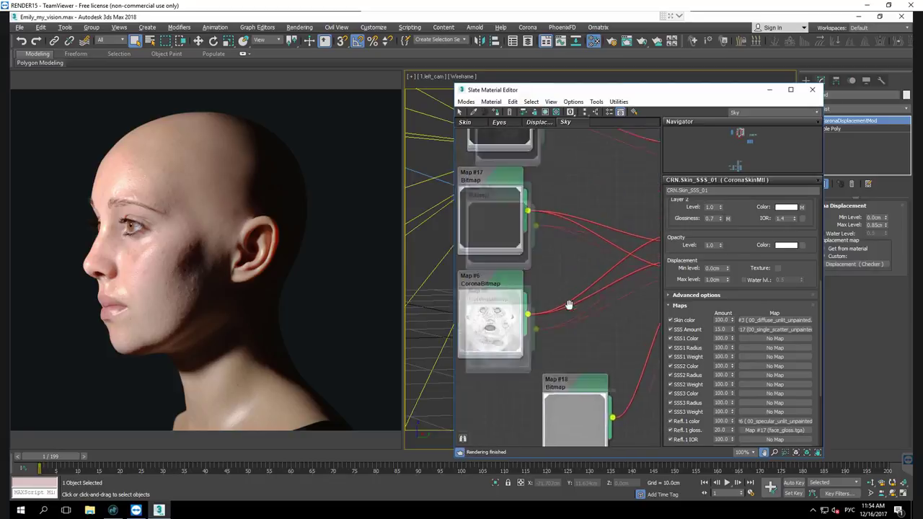
pyautogui.scroll(3, 601, 296)
pyautogui.scroll(5, 717, 288)
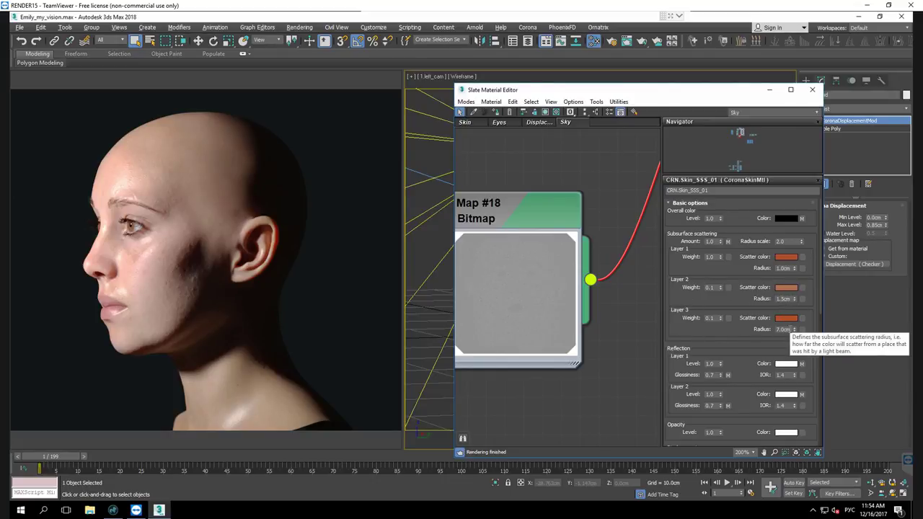
pyautogui.doubleClick(789, 241)
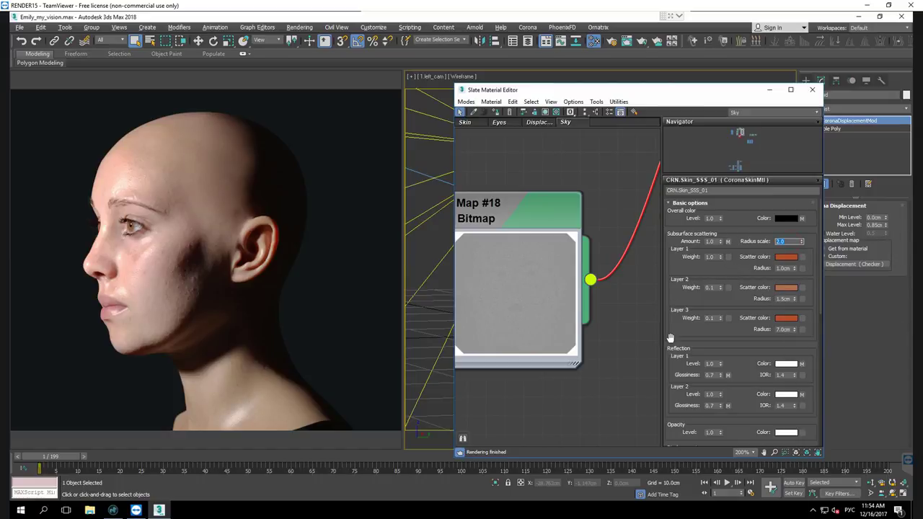
pyautogui.moveTo(726, 345); pyautogui.dragTo(736, 259)
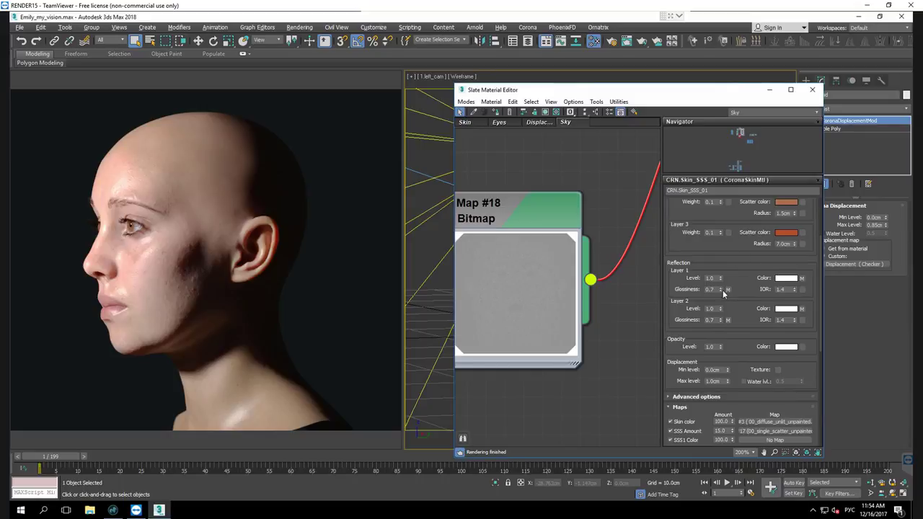
pyautogui.moveTo(736, 304); pyautogui.dragTo(751, 197)
pyautogui.scroll(-2, 704, 386)
pyautogui.scroll(-2, 703, 386)
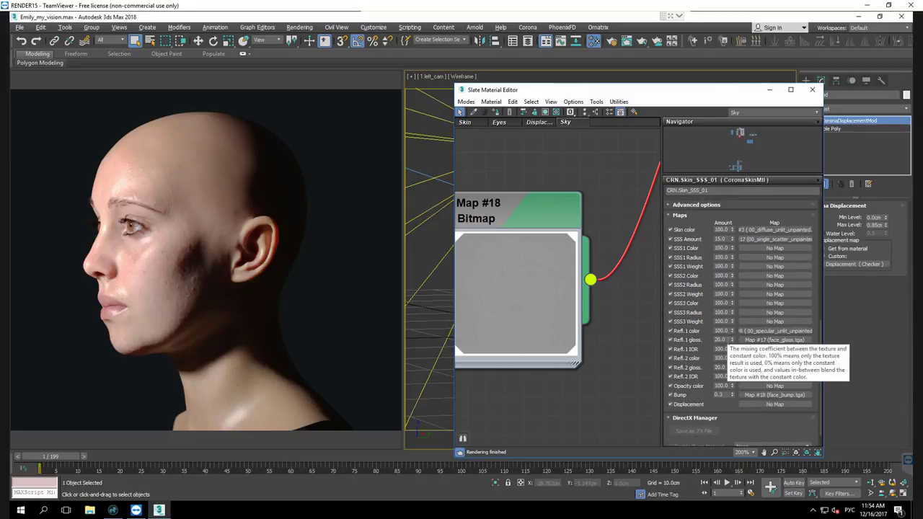
pyautogui.scroll(3, 701, 242)
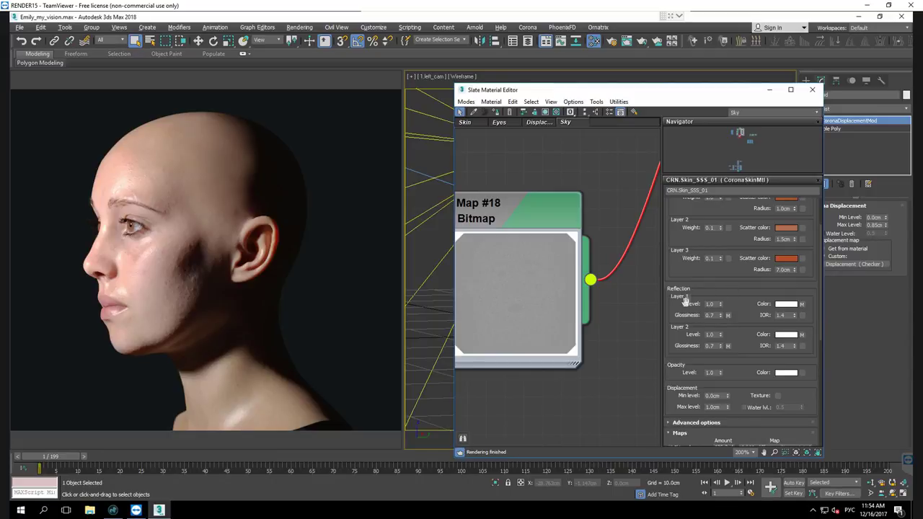
pyautogui.scroll(2, 709, 355)
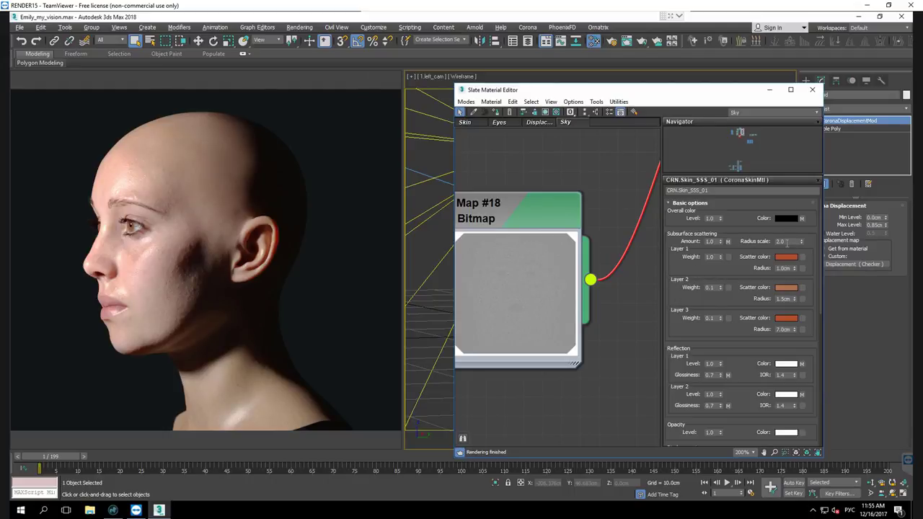
pyautogui.doubleClick(782, 241)
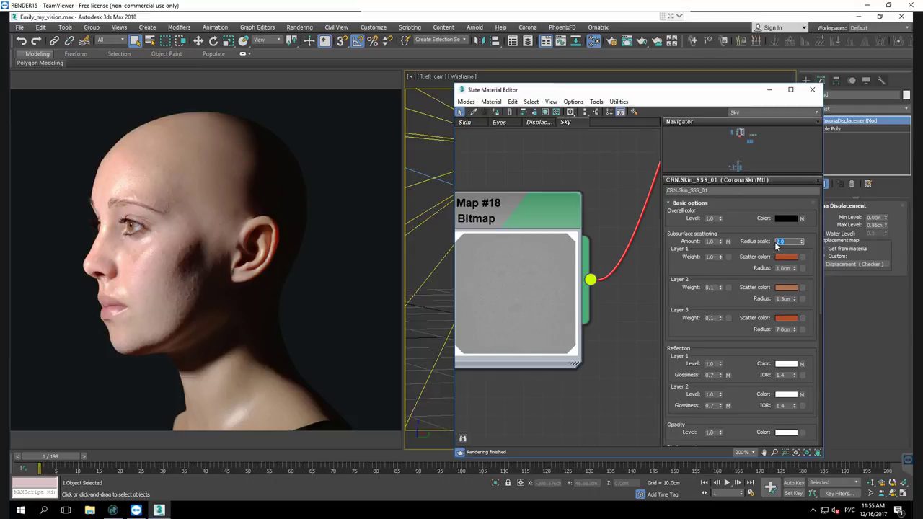